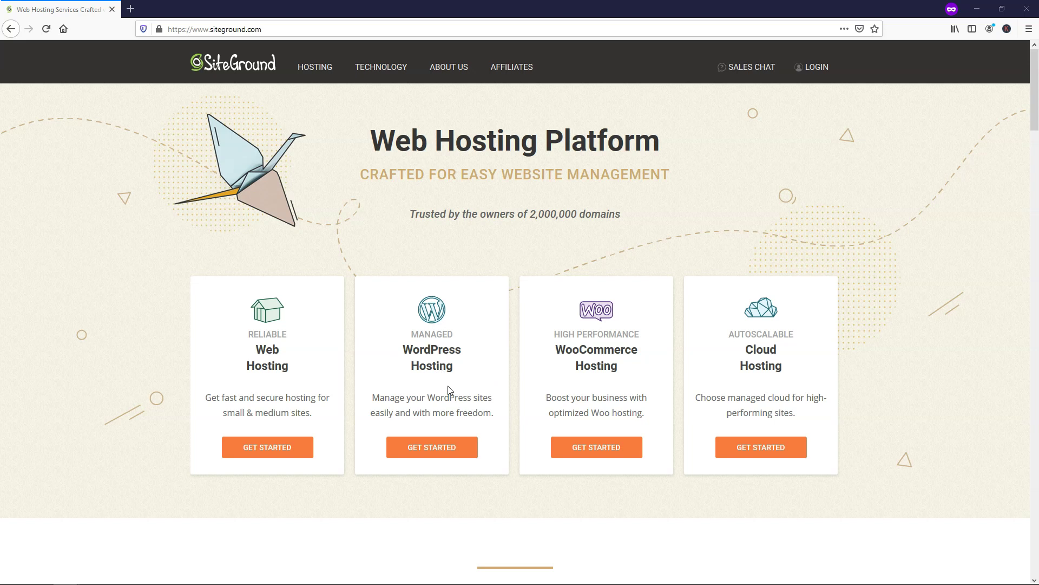
- Bring up the Managed WordPress Hosting plans and scroll to StartUp, GrowBig and GoGeek
{"action": "left_click", "coordinate": [442, 452]}
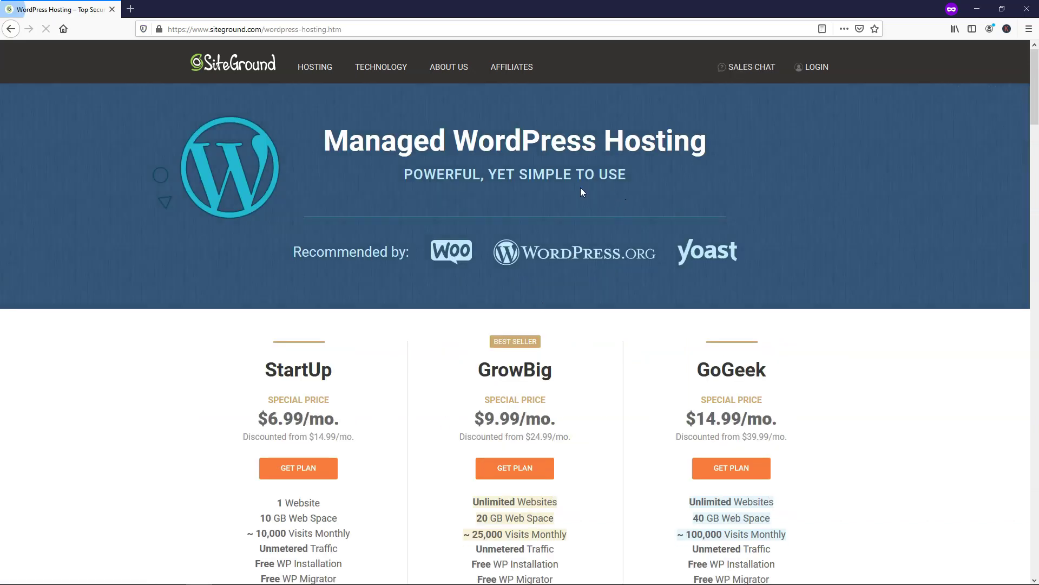
{"action": "scroll", "coordinate": [580, 187], "scroll_direction": "down", "scroll_amount": 3}
{"action": "scroll", "coordinate": [582, 193], "scroll_direction": "down", "scroll_amount": 3}
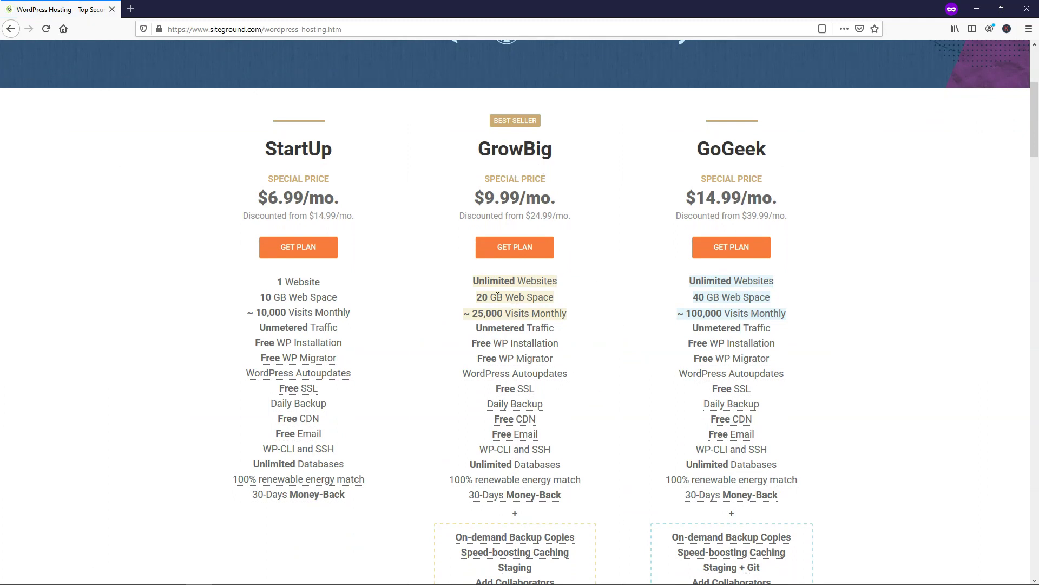
- Highlight GrowBig's Unlimited Websites and 25,000 monthly visits against StartUp's single website
{"action": "left_click_drag", "start_coordinate": [559, 282], "coordinate": [470, 281]}
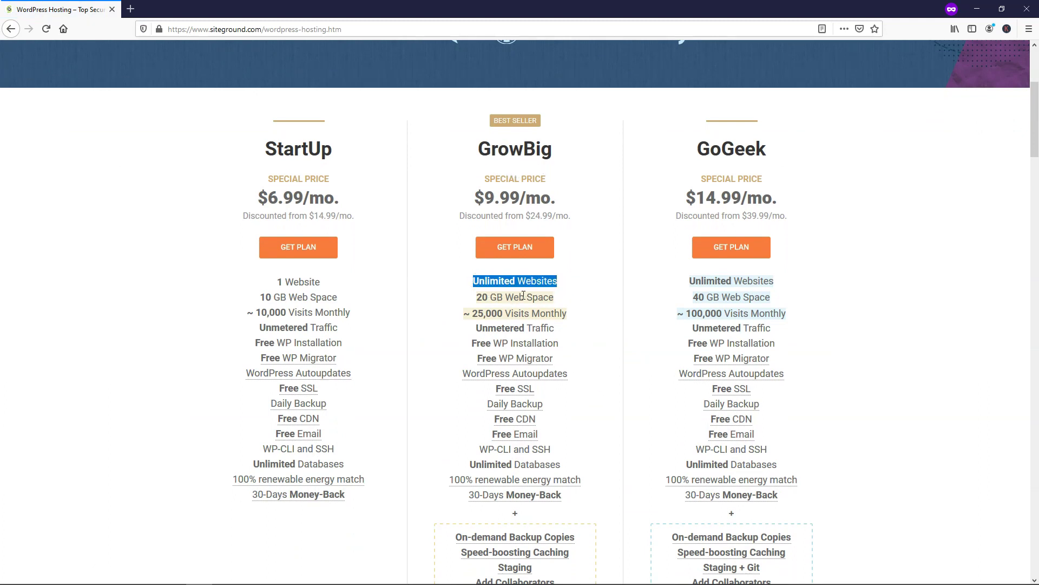
{"action": "left_click_drag", "start_coordinate": [323, 282], "coordinate": [273, 282]}
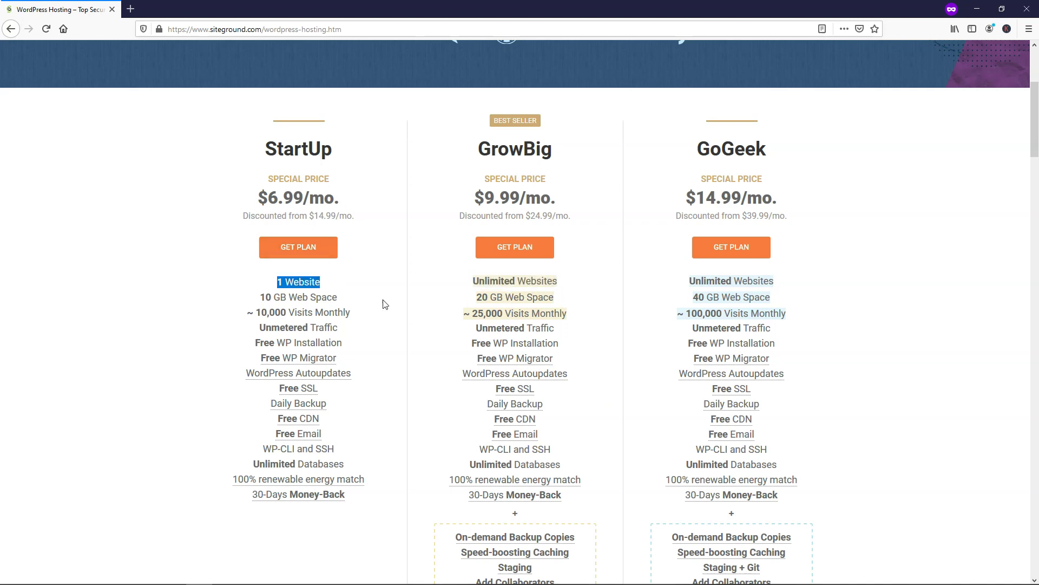
{"action": "left_click_drag", "start_coordinate": [563, 281], "coordinate": [471, 281]}
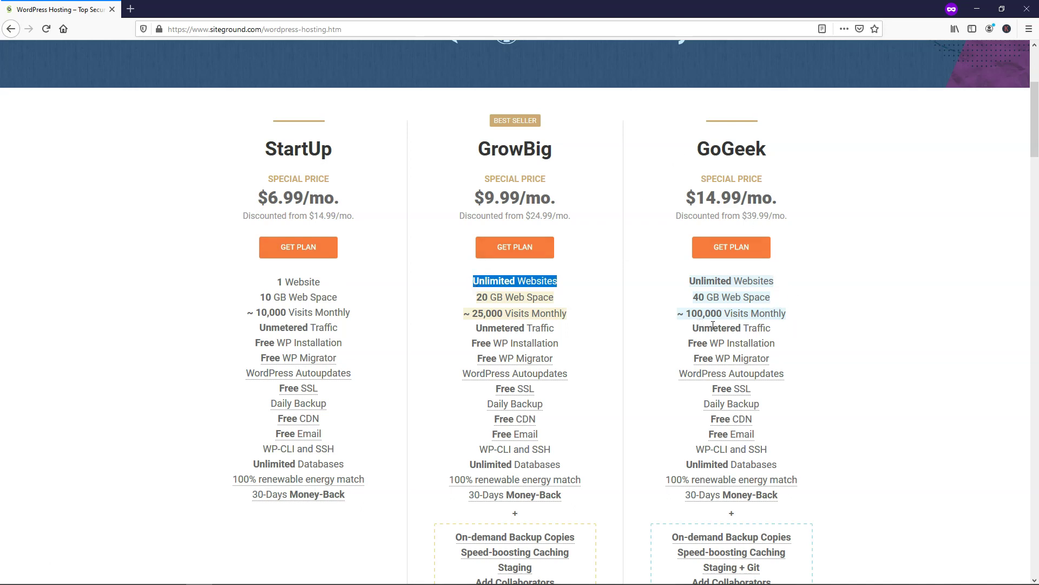
{"action": "left_click_drag", "start_coordinate": [560, 313], "coordinate": [470, 314]}
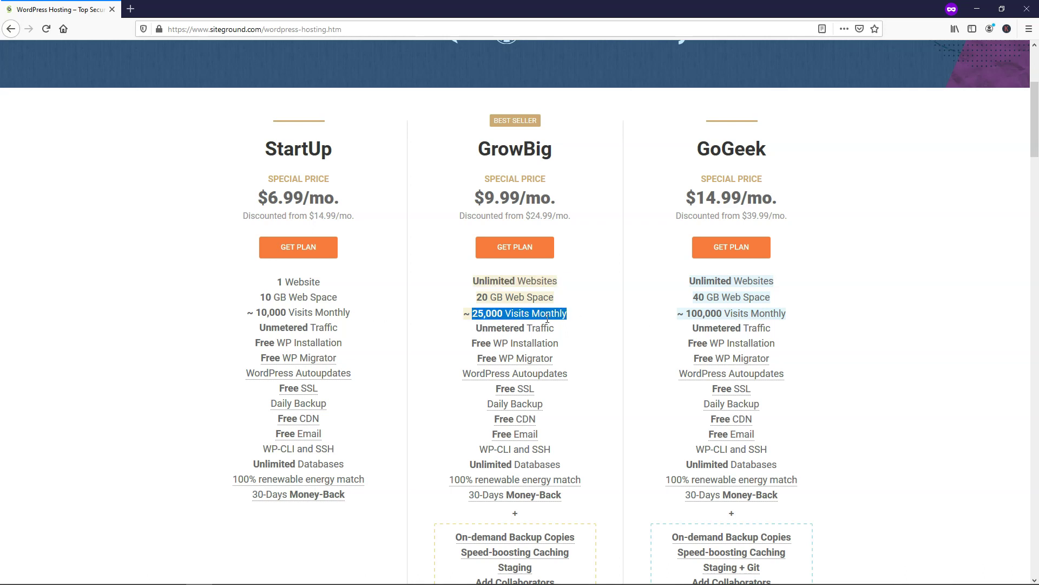
{"action": "left_click_drag", "start_coordinate": [548, 155], "coordinate": [486, 148]}
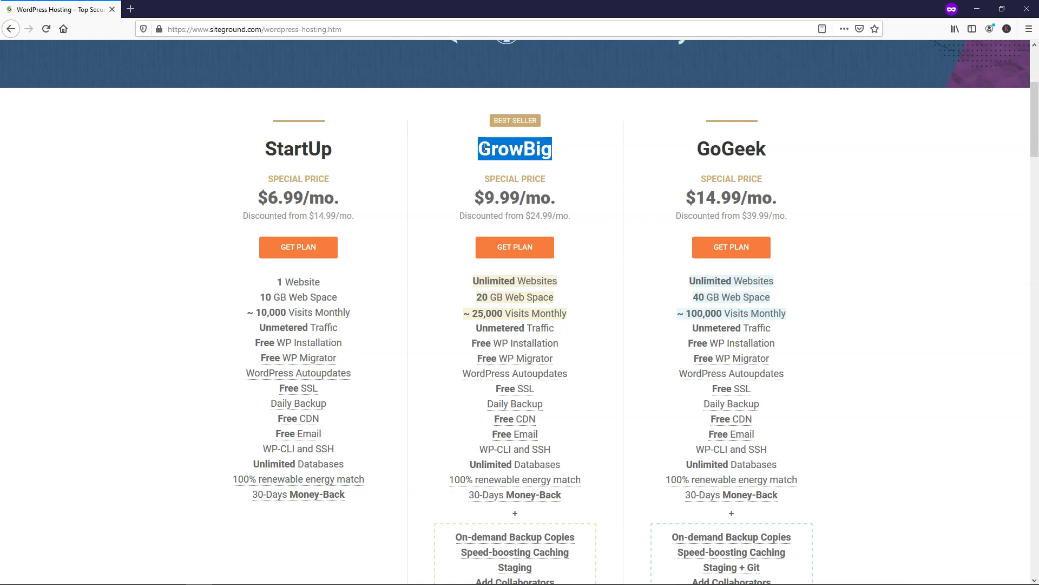
{"action": "left_click", "coordinate": [578, 146]}
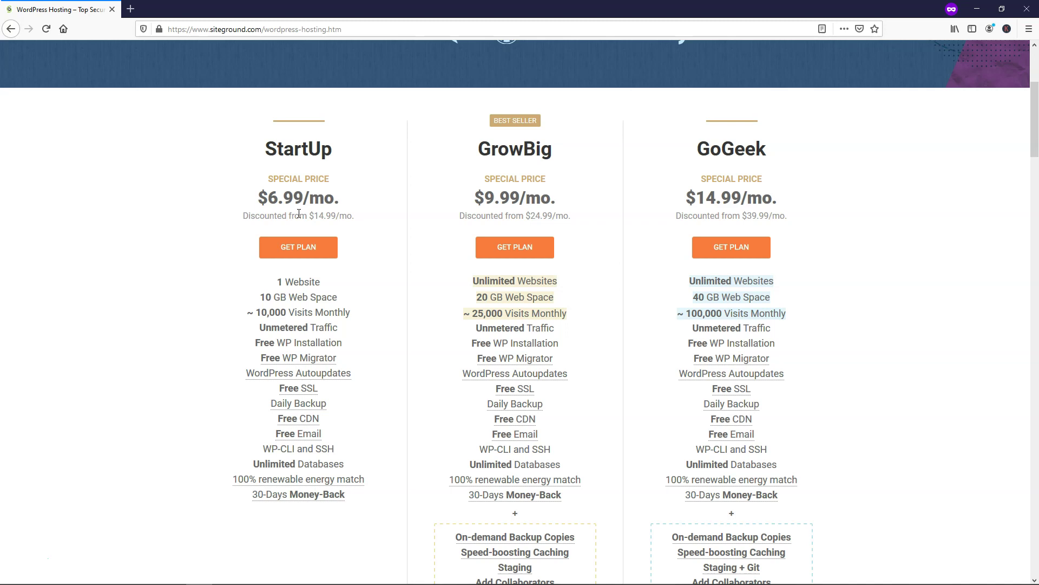
- Order the StartUp plan and register the new domain growwebsites.com
{"action": "left_click", "coordinate": [306, 253]}
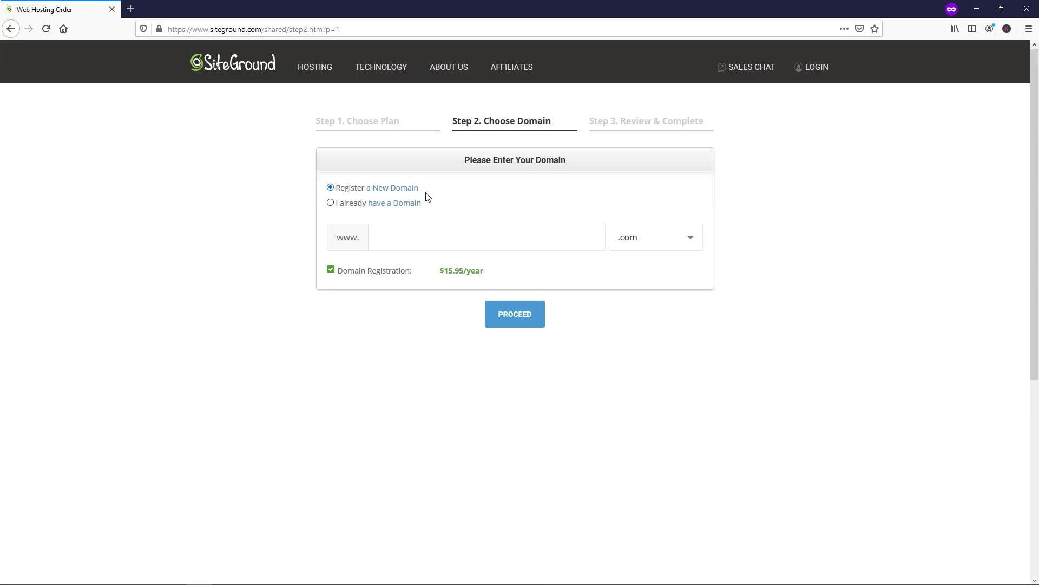
{"action": "left_click", "coordinate": [412, 237]}
{"action": "type", "text": "growwebsites"}
{"action": "left_click", "coordinate": [516, 319]}
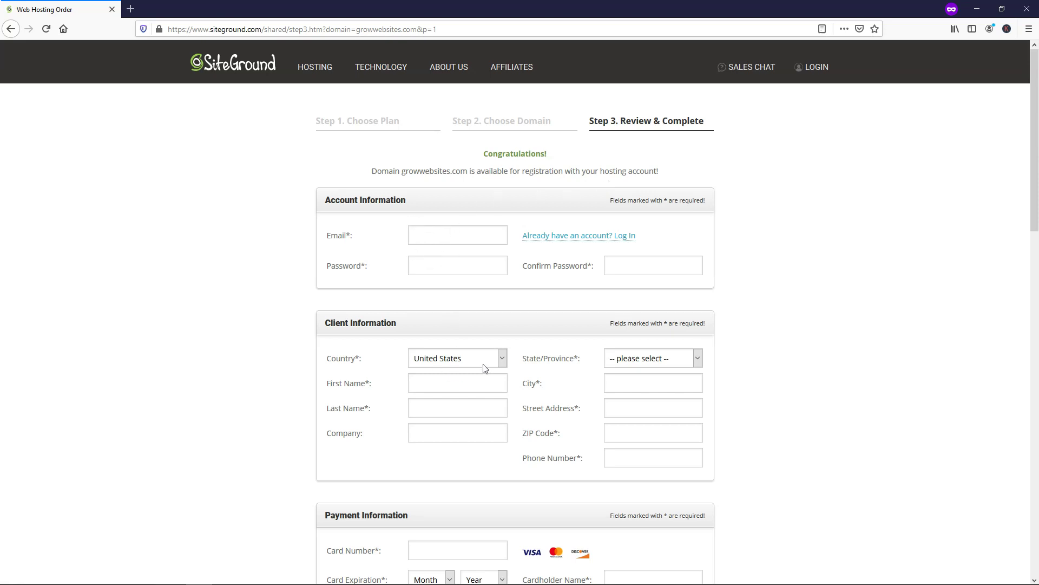
- Scroll the Review & Complete page down to the 99.83 USD Purchase Information summary
{"action": "scroll", "coordinate": [569, 323], "scroll_direction": "down", "scroll_amount": 4}
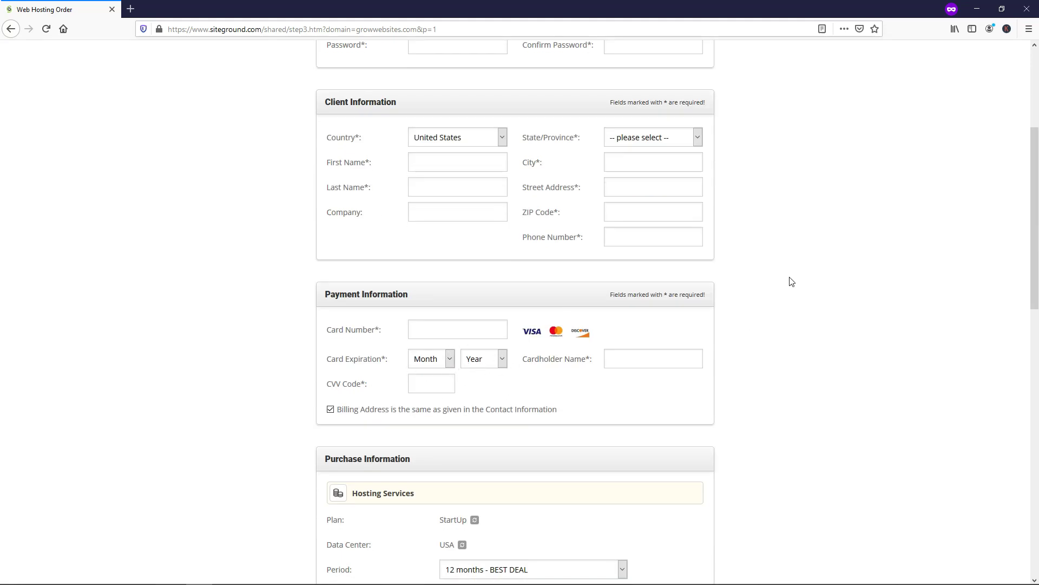
{"action": "scroll", "coordinate": [791, 282], "scroll_direction": "down", "scroll_amount": 6}
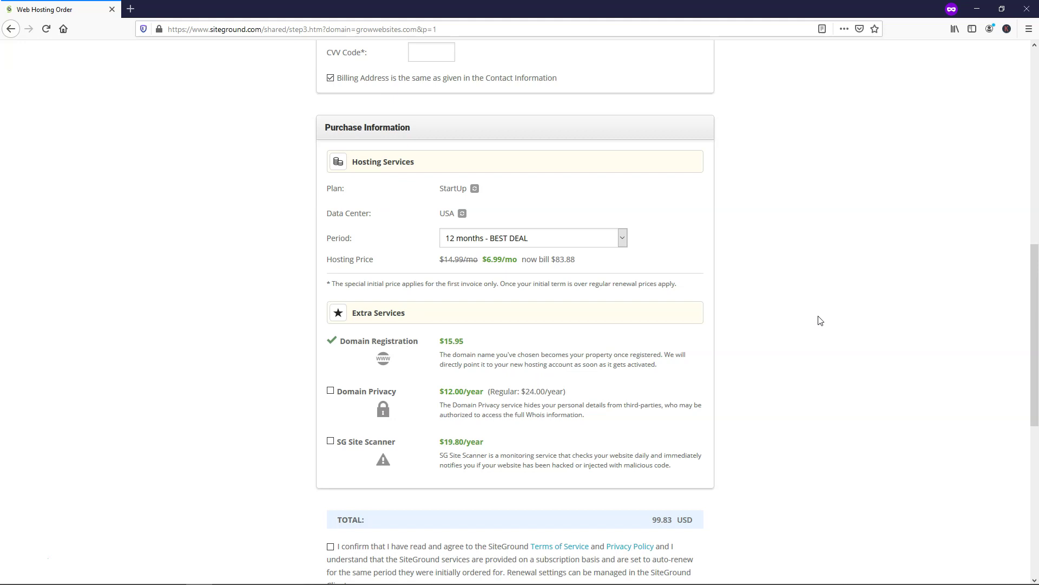
{"action": "scroll", "coordinate": [820, 320], "scroll_direction": "down", "scroll_amount": 2}
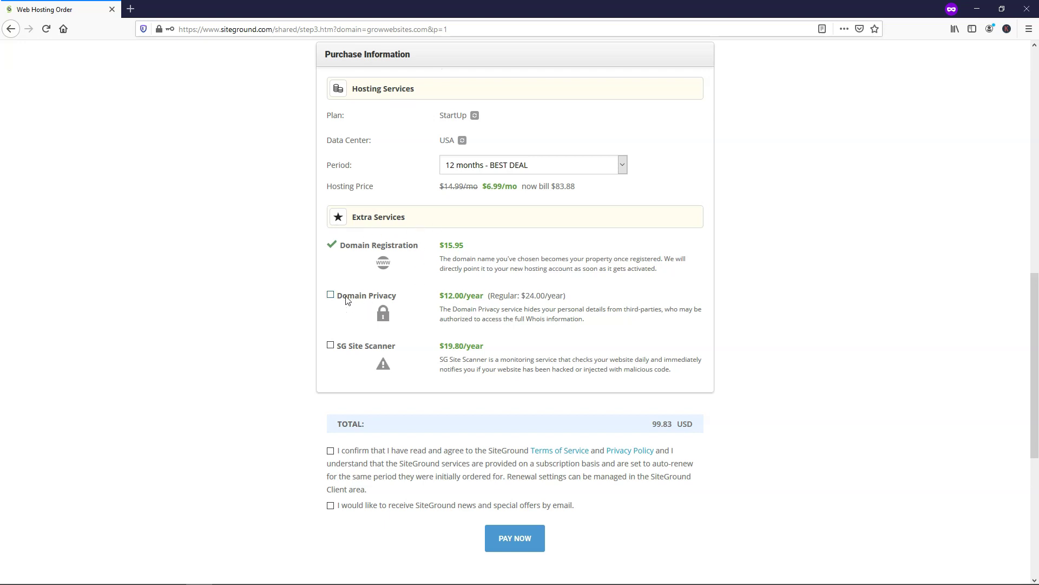
- Add Domain Privacy, accept the Terms of Service and pay for the order
{"action": "left_click", "coordinate": [331, 295]}
{"action": "scroll", "coordinate": [274, 338], "scroll_direction": "down", "scroll_amount": 2}
{"action": "left_click", "coordinate": [331, 340]}
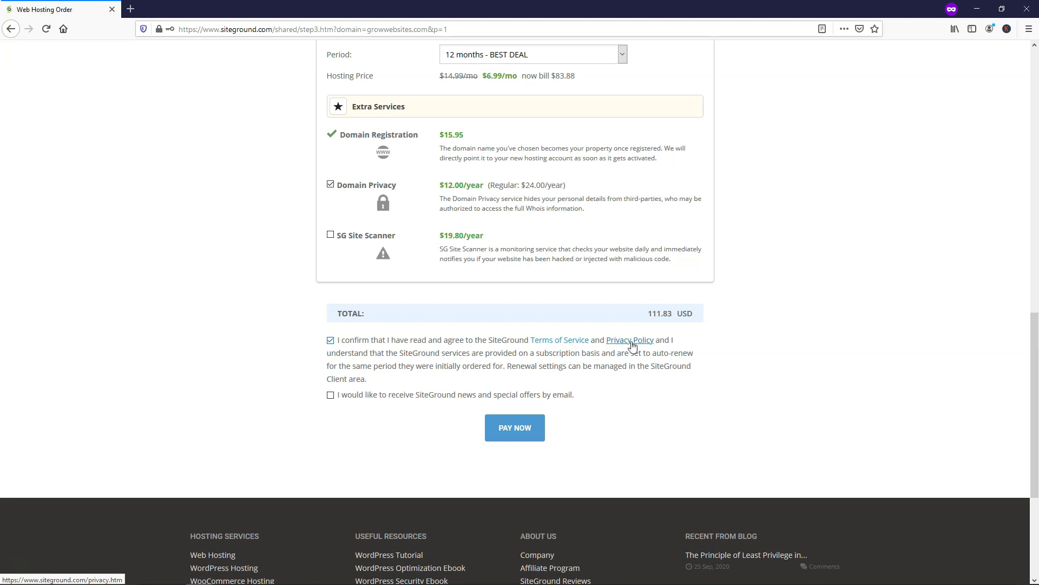
{"action": "left_click", "coordinate": [515, 430]}
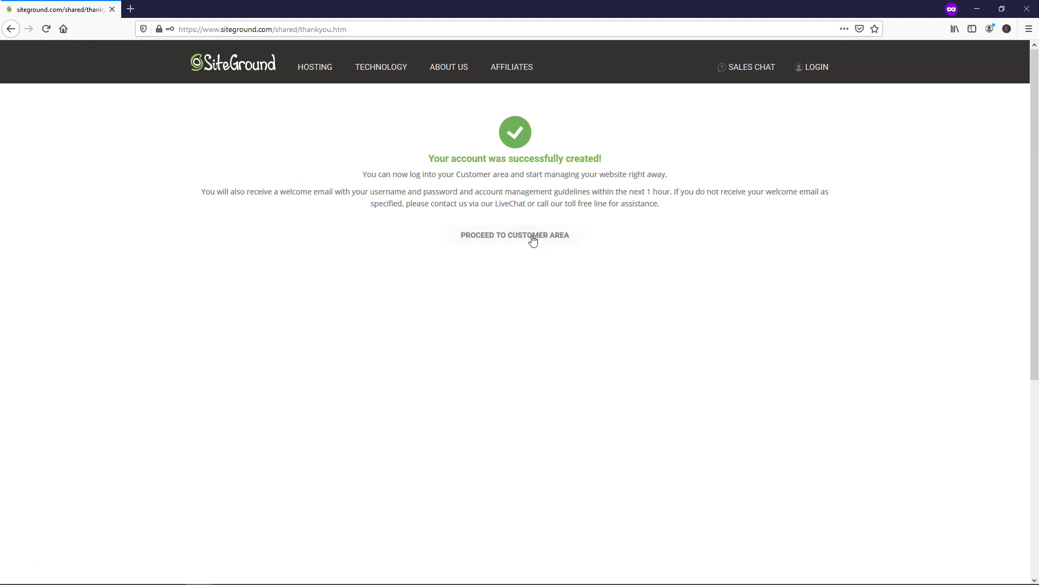
- From the Customer Area, set up a brand-new website using WordPress
{"action": "left_click", "coordinate": [515, 241]}
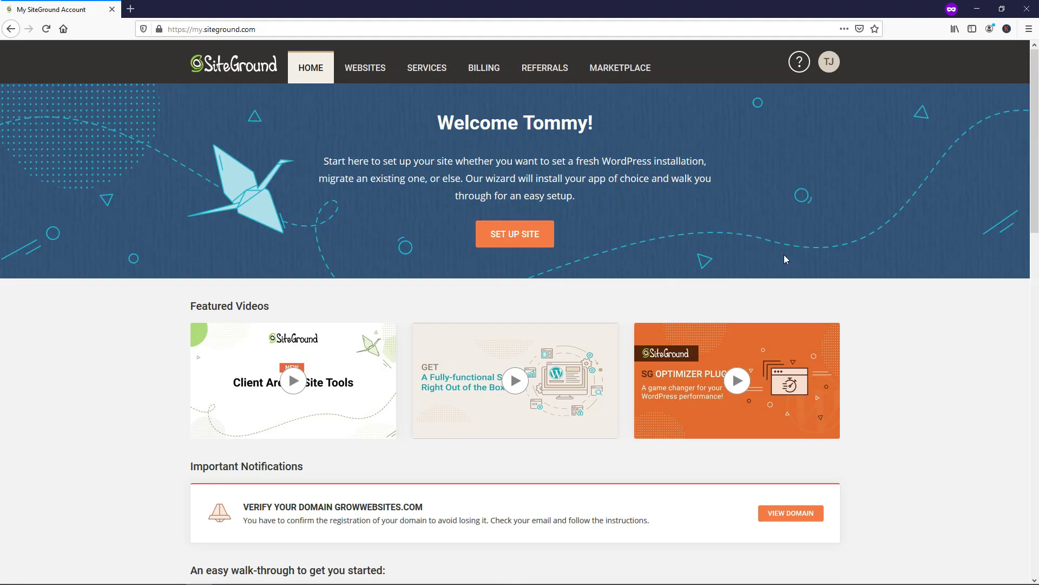
{"action": "left_click", "coordinate": [505, 237]}
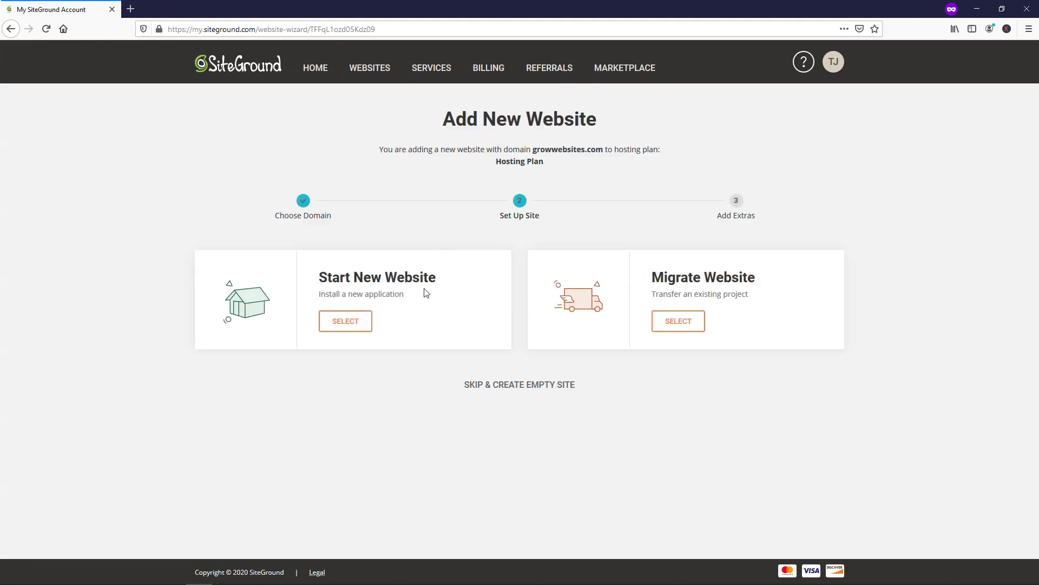
{"action": "left_click", "coordinate": [326, 324]}
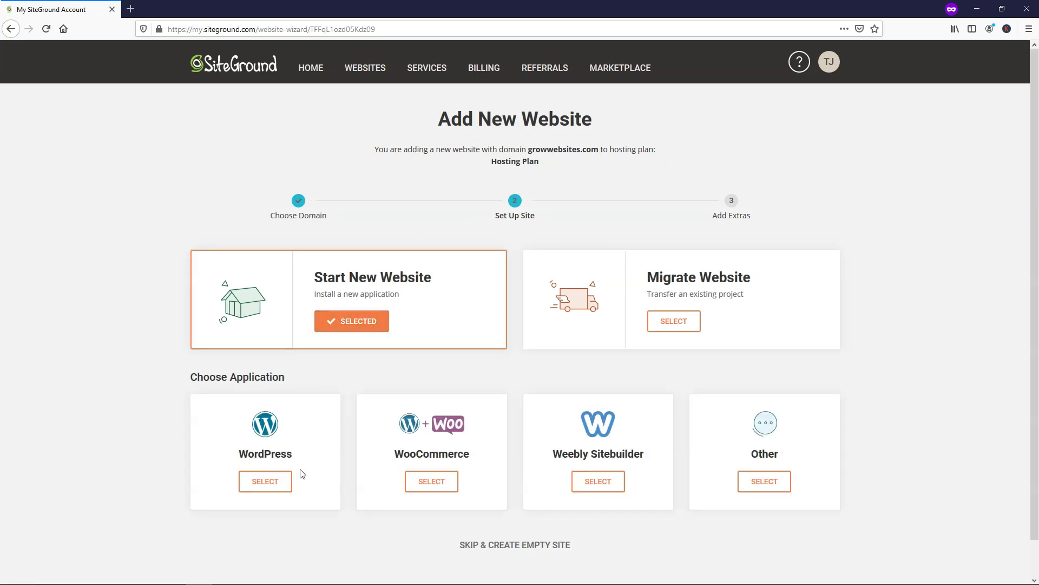
{"action": "left_click", "coordinate": [273, 490]}
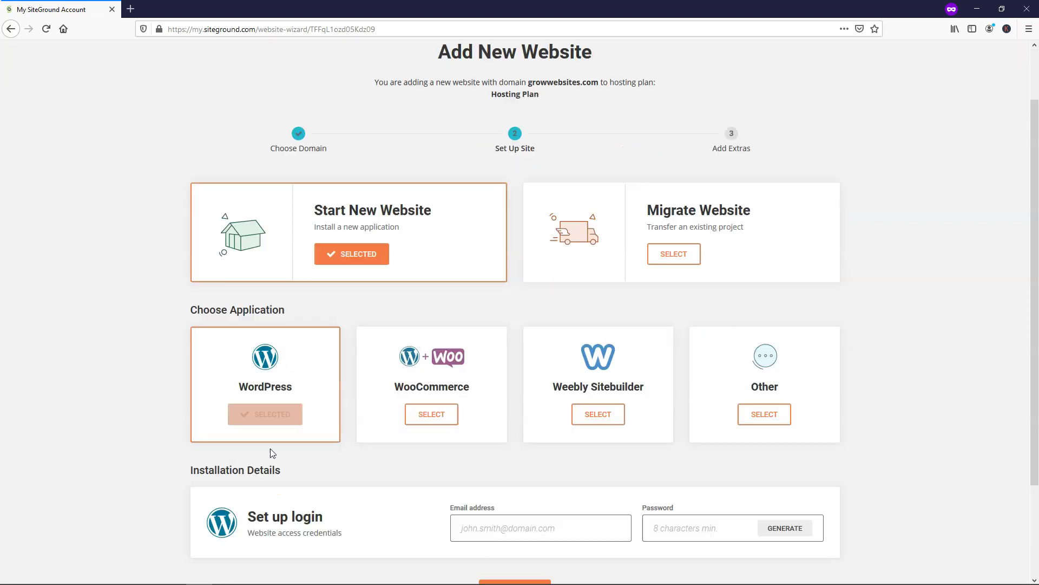
- Enter the WordPress login email address and a strong password, then continue
{"action": "left_click", "coordinate": [511, 418]}
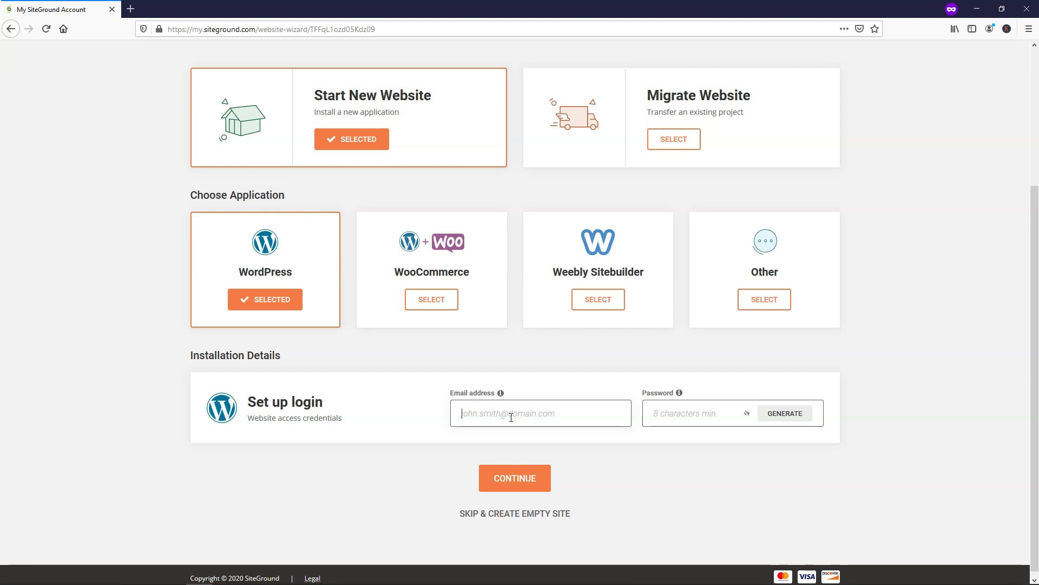
{"action": "type", "text": "admin@yourdomain.comain.com"}
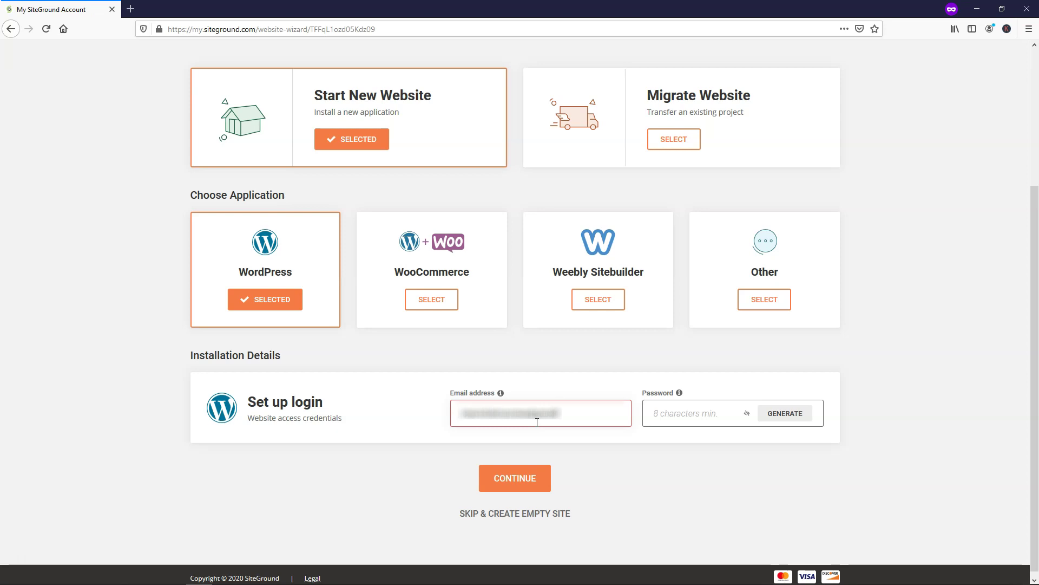
{"action": "left_click", "coordinate": [682, 419]}
{"action": "type", "text": "********"}
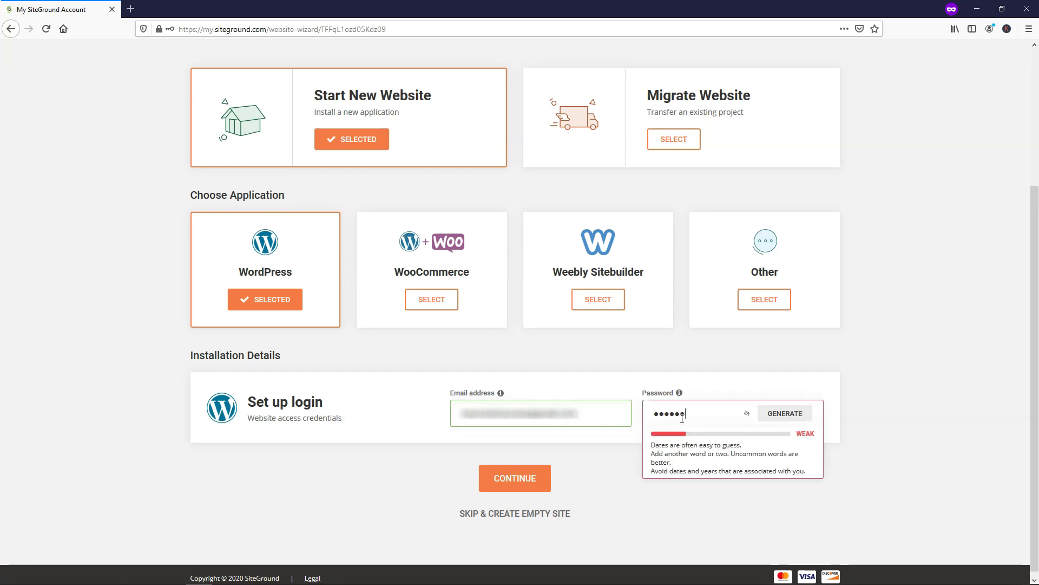
{"action": "type", "text": "****"}
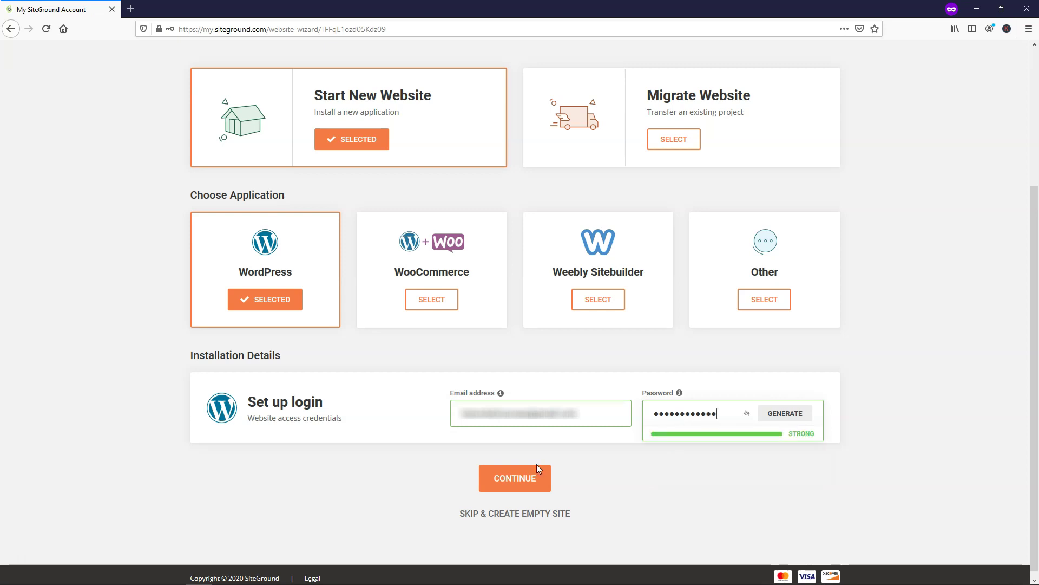
{"action": "left_click", "coordinate": [518, 480]}
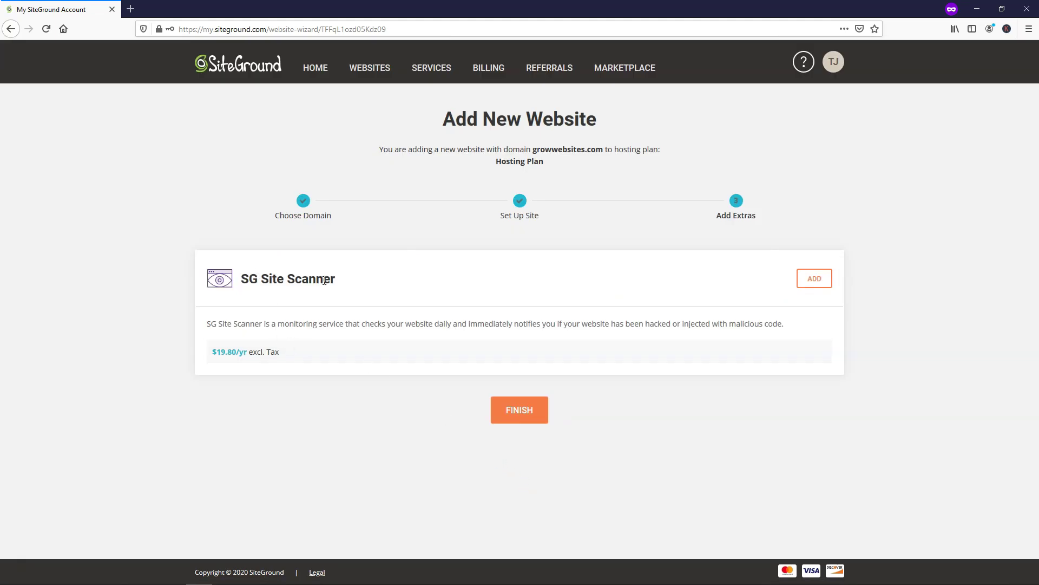
- Finish site creation without extras and select the growwebsites.com domain in Site Tools
{"action": "left_click", "coordinate": [515, 412]}
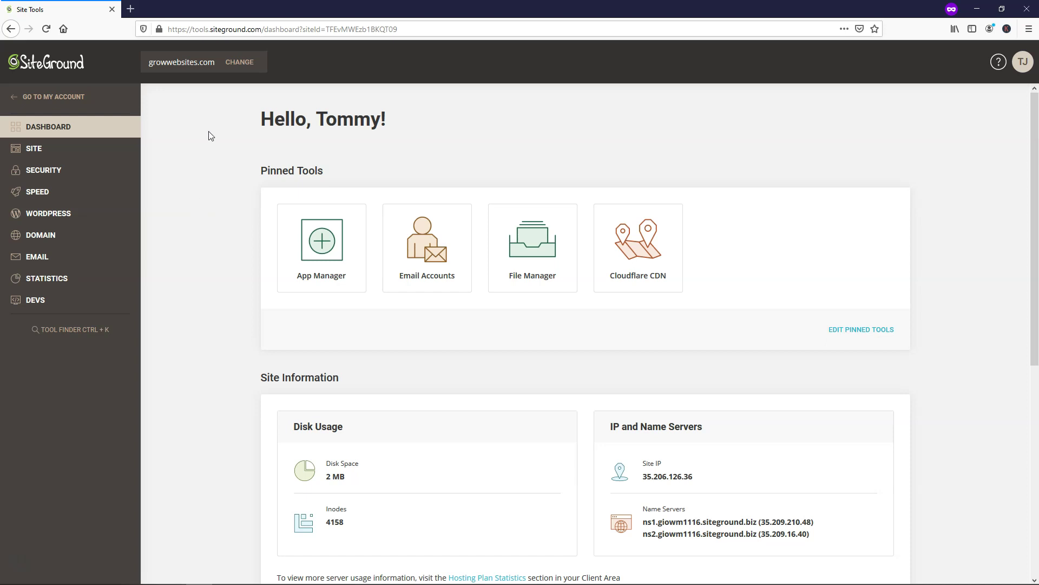
{"action": "left_click_drag", "start_coordinate": [215, 64], "coordinate": [150, 63]}
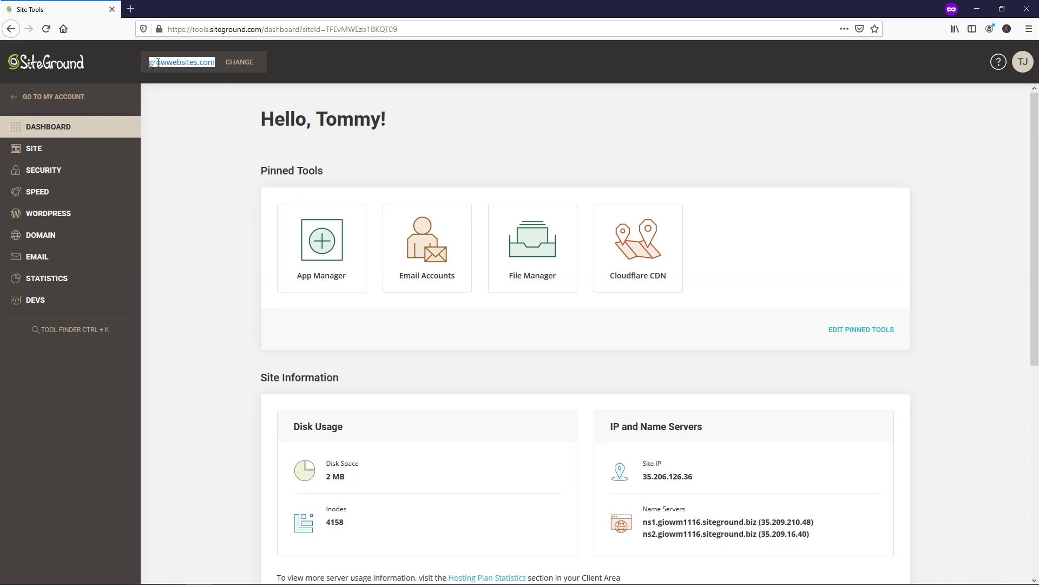
- Open growwebsites.com in a new tab, confirm its connection is insecure, then return to Site Tools
{"action": "right_click", "coordinate": [159, 65]}
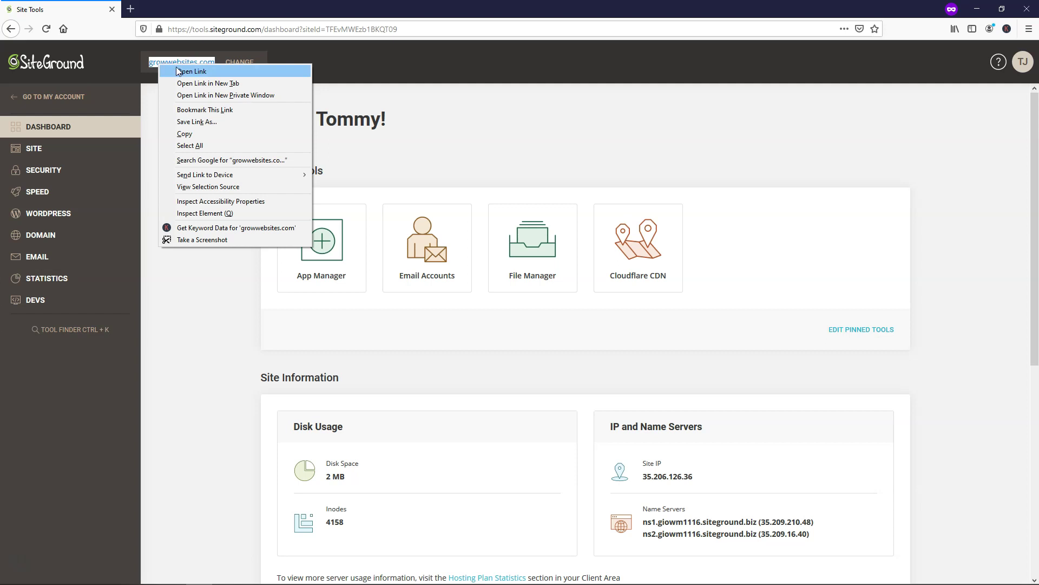
{"action": "left_click", "coordinate": [218, 83]}
{"action": "left_click", "coordinate": [199, 6]}
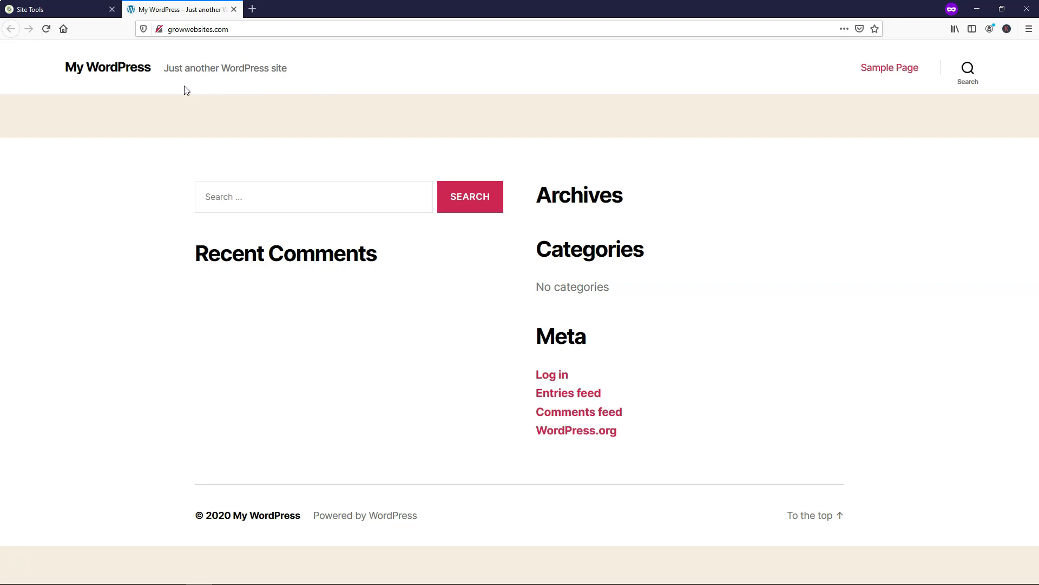
{"action": "left_click", "coordinate": [159, 30]}
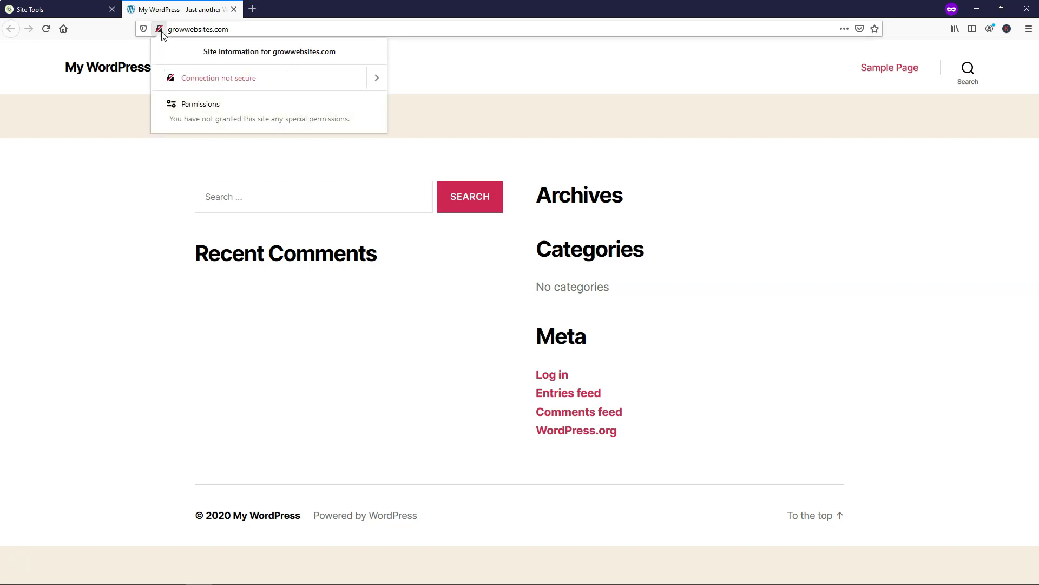
{"action": "left_click", "coordinate": [123, 119]}
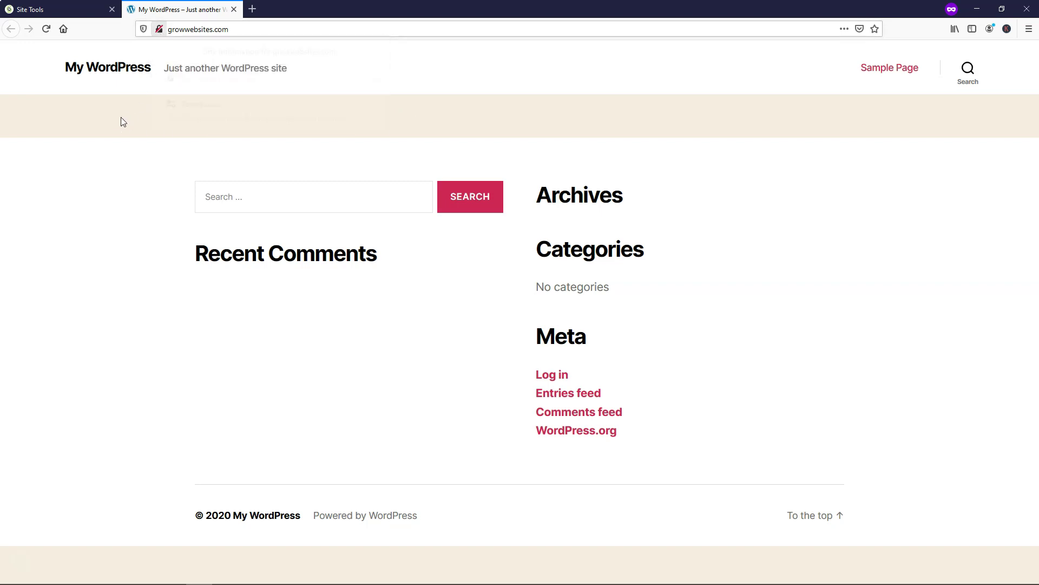
{"action": "left_click", "coordinate": [59, 9]}
{"action": "left_click", "coordinate": [201, 177]}
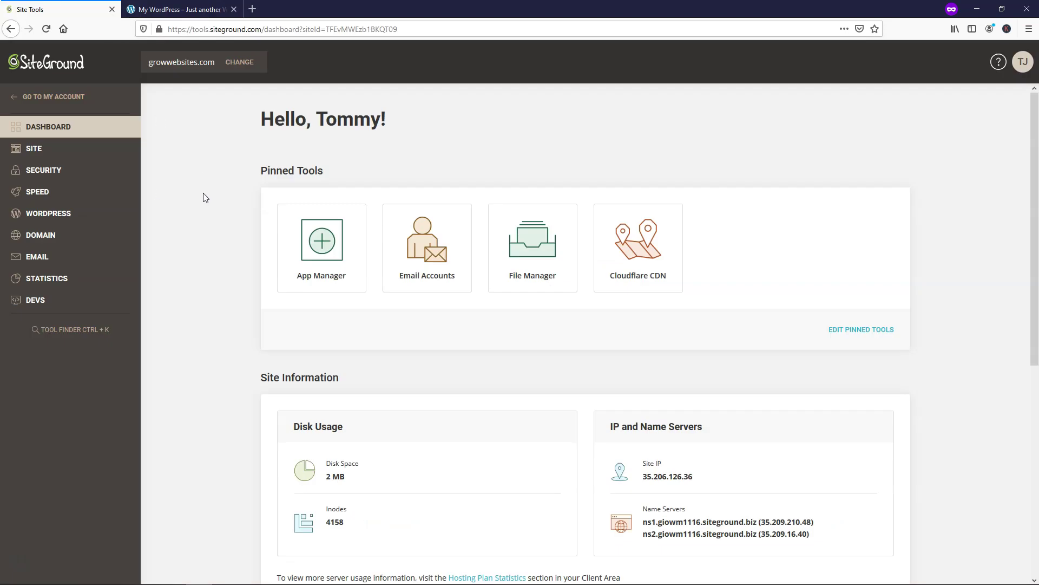
- Install a Let's Encrypt certificate for growwebsites.com from Security > SSL Manager
{"action": "left_click", "coordinate": [47, 172]}
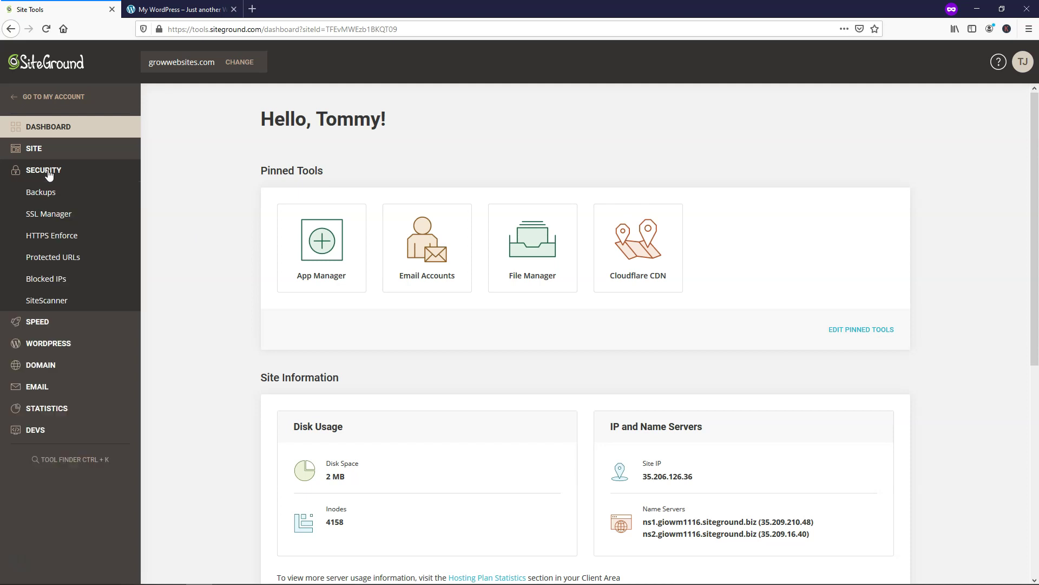
{"action": "left_click", "coordinate": [48, 215]}
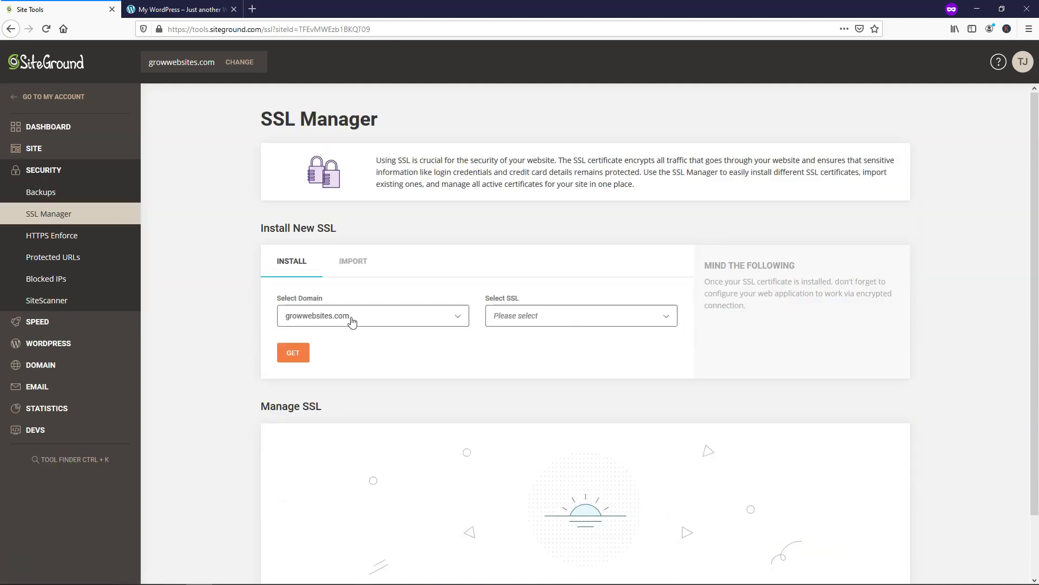
{"action": "left_click", "coordinate": [426, 319]}
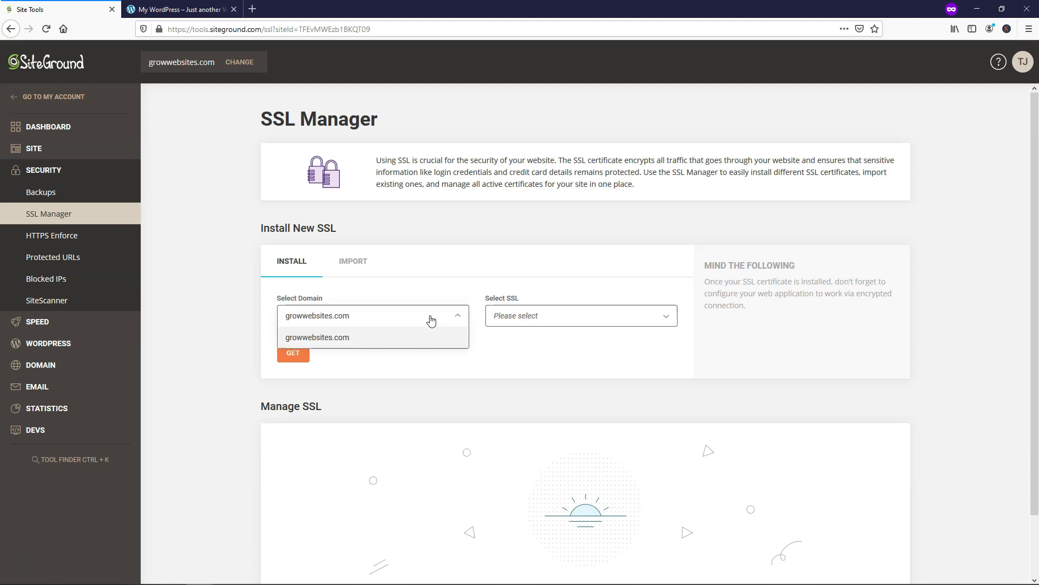
{"action": "left_click", "coordinate": [652, 320]}
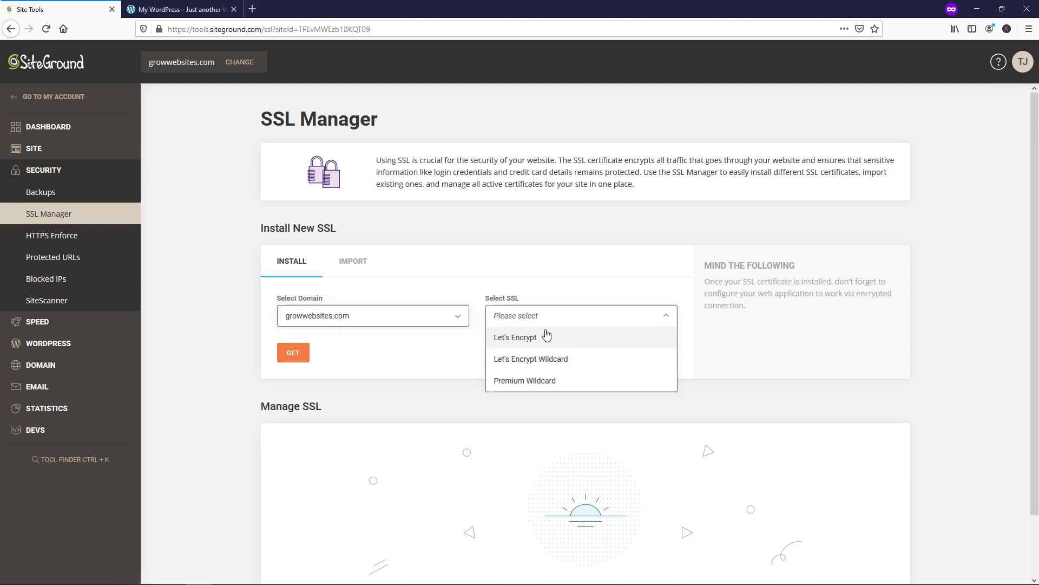
{"action": "left_click", "coordinate": [519, 339]}
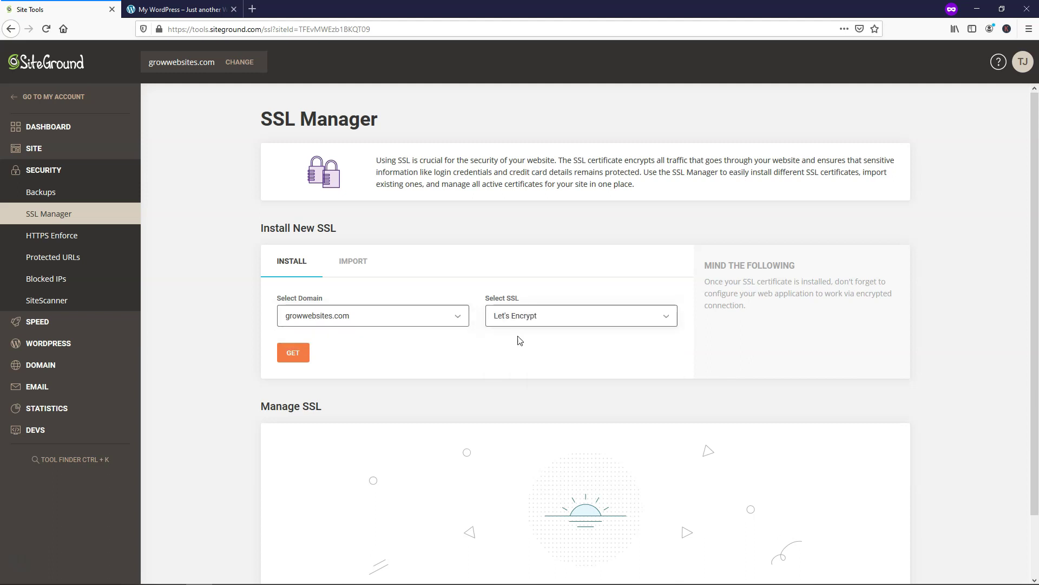
{"action": "left_click", "coordinate": [296, 351]}
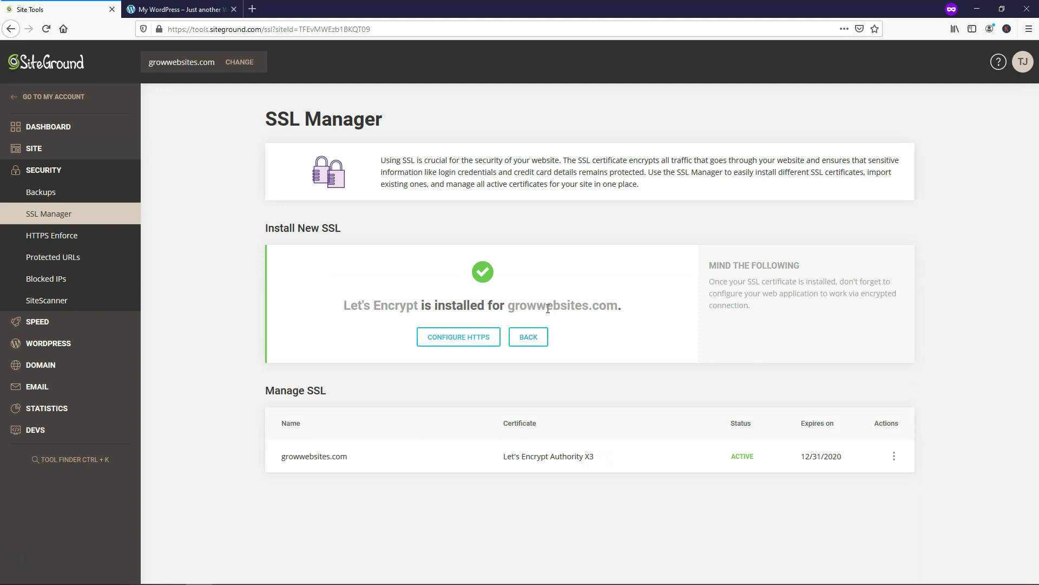
- Reload the live site to check whether it loads securely yet
{"action": "left_click", "coordinate": [178, 9]}
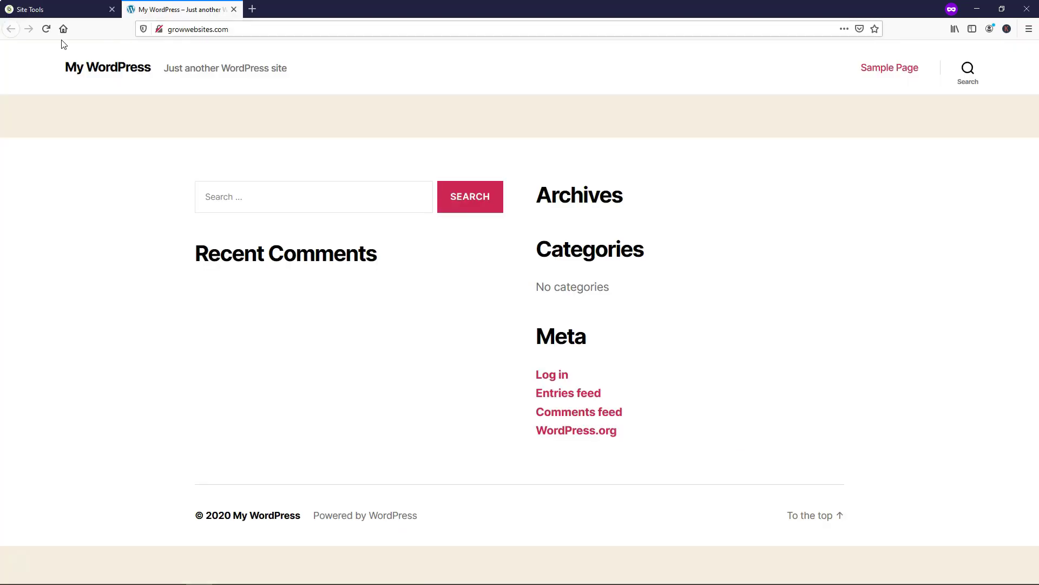
{"action": "left_click", "coordinate": [45, 31]}
{"action": "left_click", "coordinate": [33, 9]}
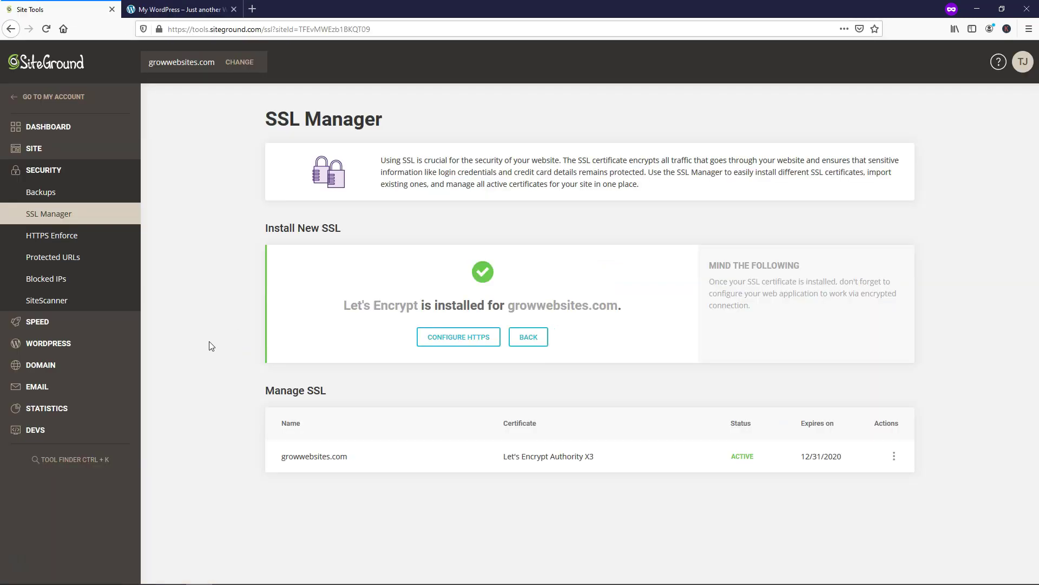
- Switch on HTTPS Enforce for growwebsites.com and reload the site to confirm https
{"action": "left_click", "coordinate": [66, 240]}
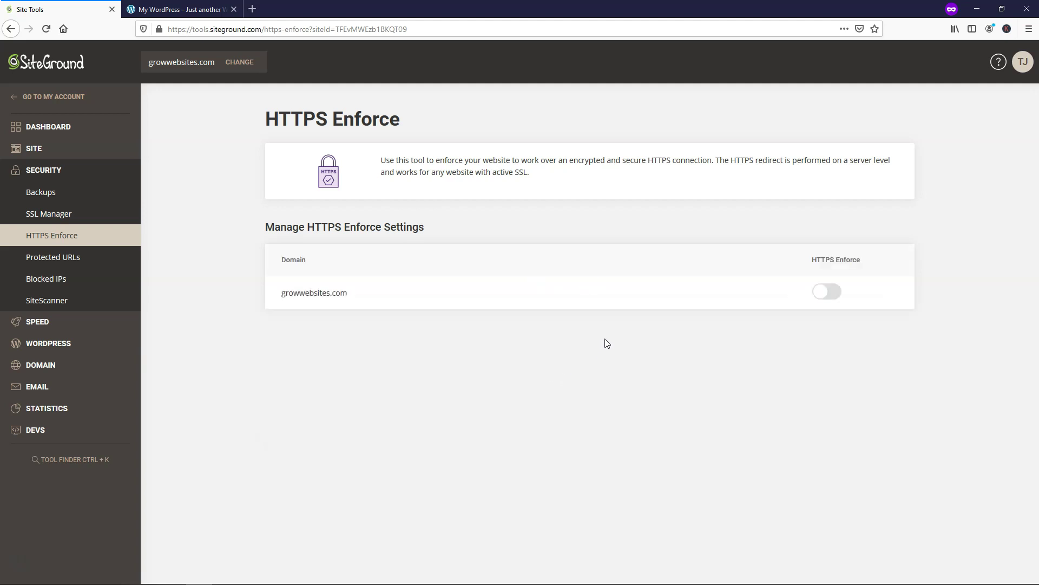
{"action": "left_click", "coordinate": [836, 292]}
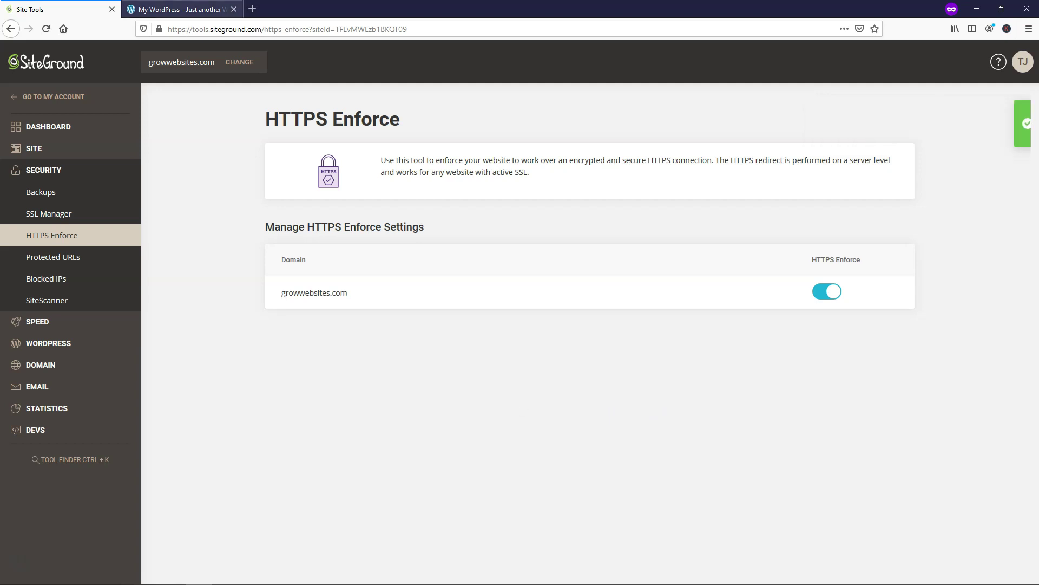
{"action": "left_click", "coordinate": [179, 9]}
{"action": "left_click", "coordinate": [46, 29]}
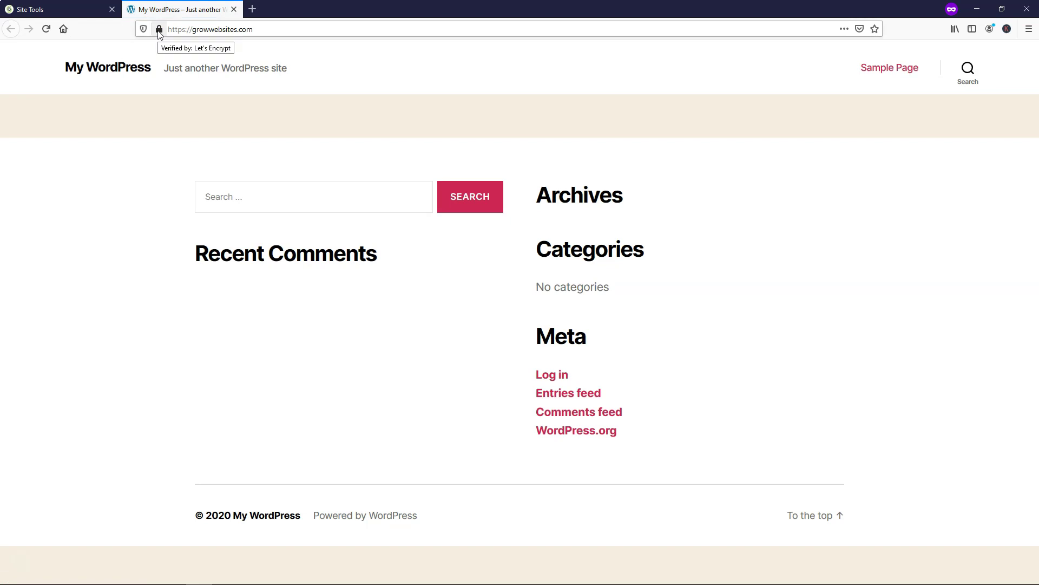
{"action": "left_click", "coordinate": [60, 9]}
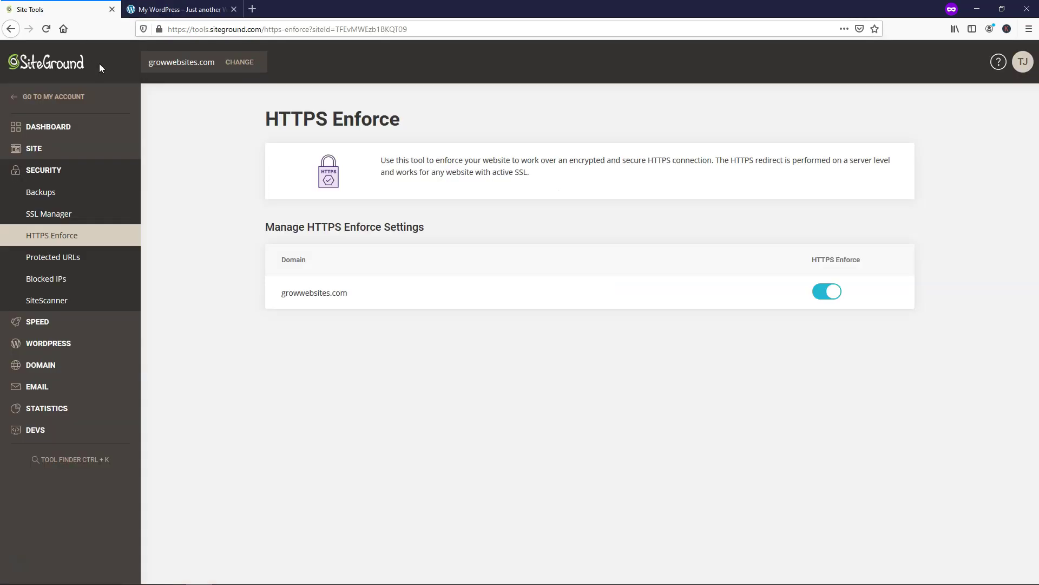
- Load the site's /wp-admin login page
{"action": "left_click", "coordinate": [179, 9]}
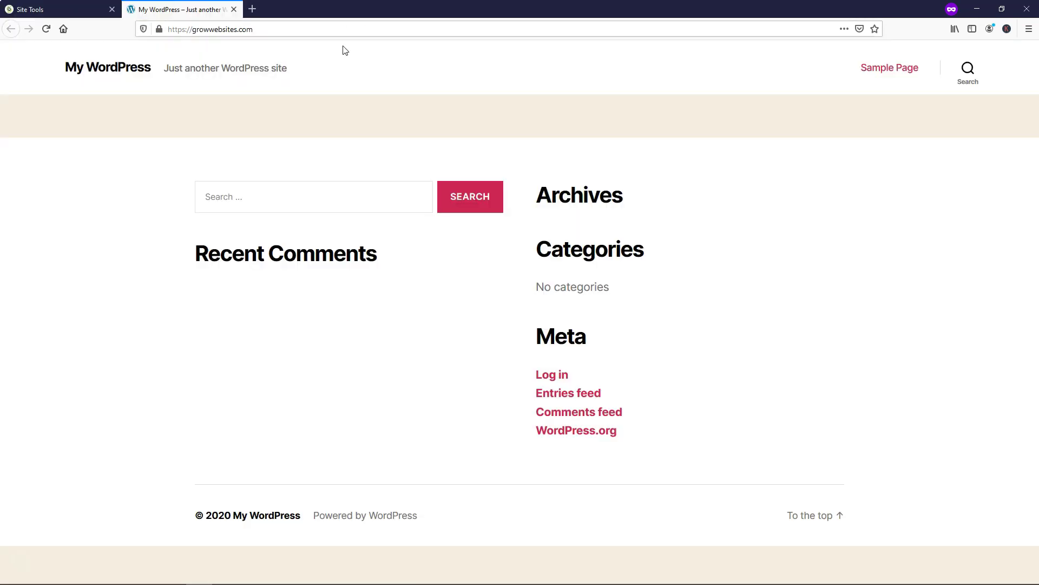
{"action": "left_click", "coordinate": [280, 26]}
{"action": "left_click", "coordinate": [280, 26]}
{"action": "left_click", "coordinate": [283, 26]}
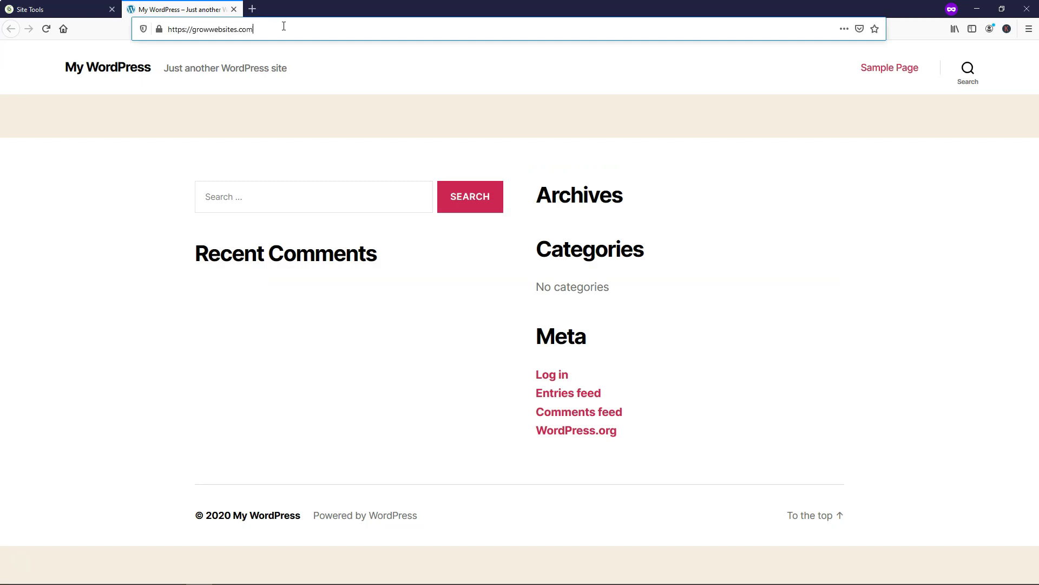
{"action": "type", "text": "/wp-admin"}
{"action": "key", "text": "Return"}
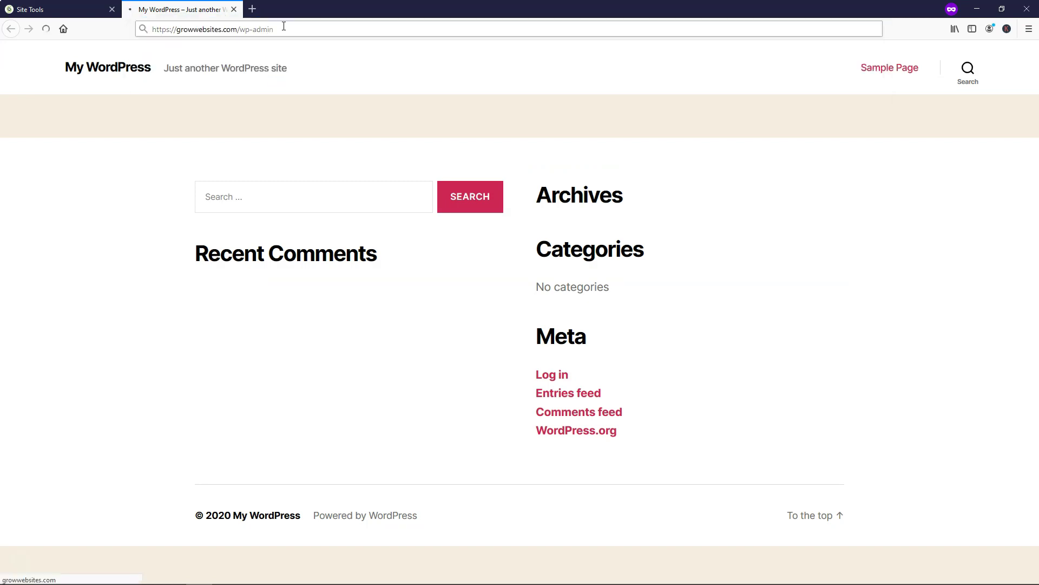
- Log in with the admin e-mail address and the account password
{"action": "left_click", "coordinate": [304, 24]}
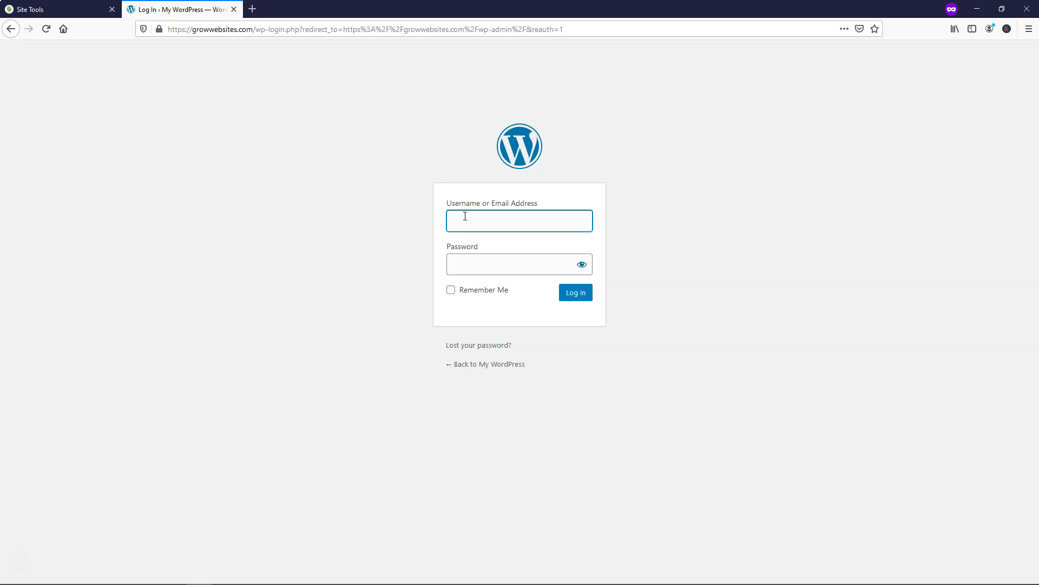
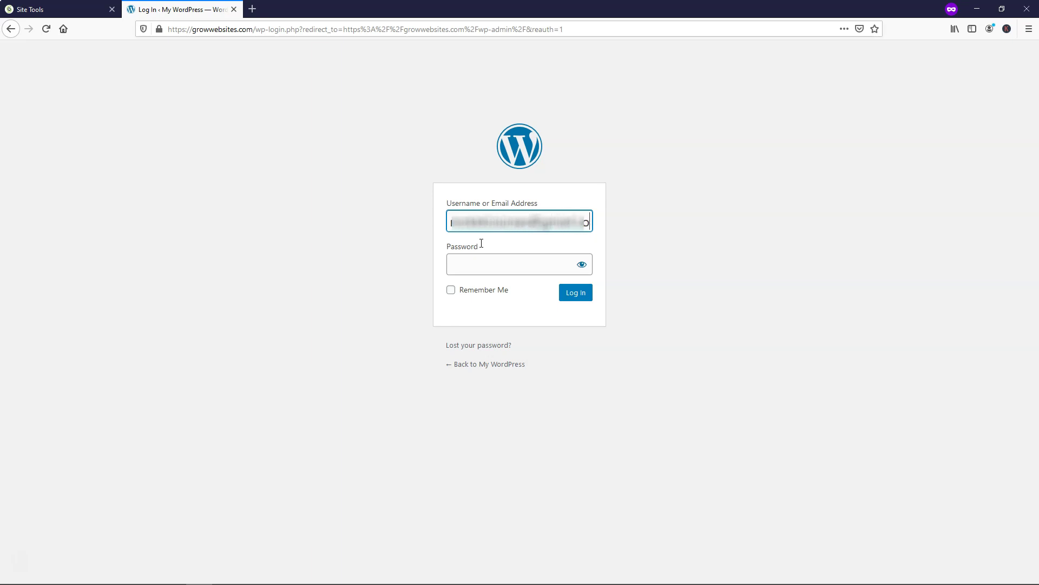
{"action": "left_click", "coordinate": [485, 265]}
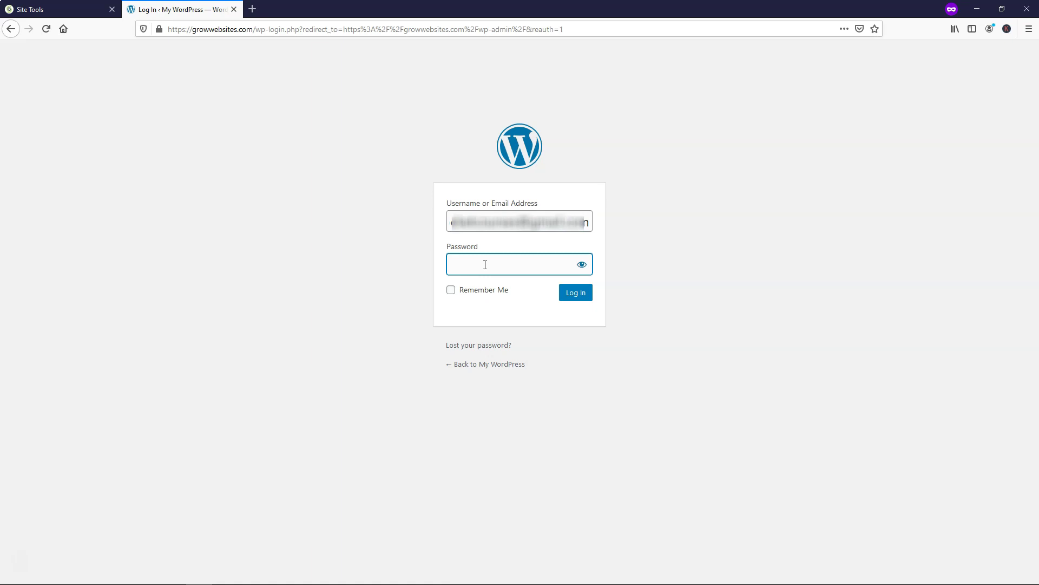
{"action": "type", "text": "*********"}
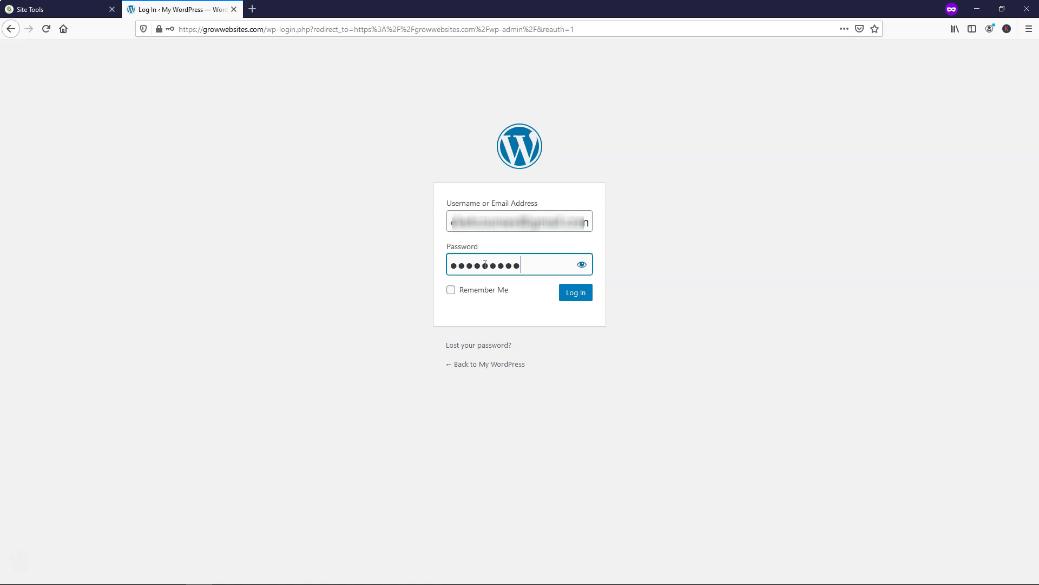
{"action": "type", "text": "***"}
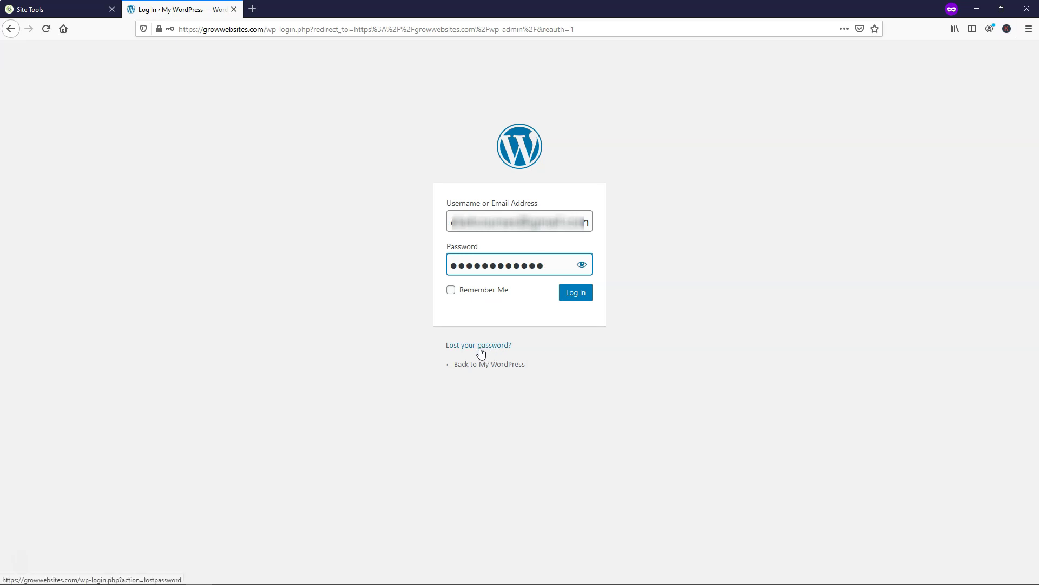
{"action": "left_click", "coordinate": [573, 294]}
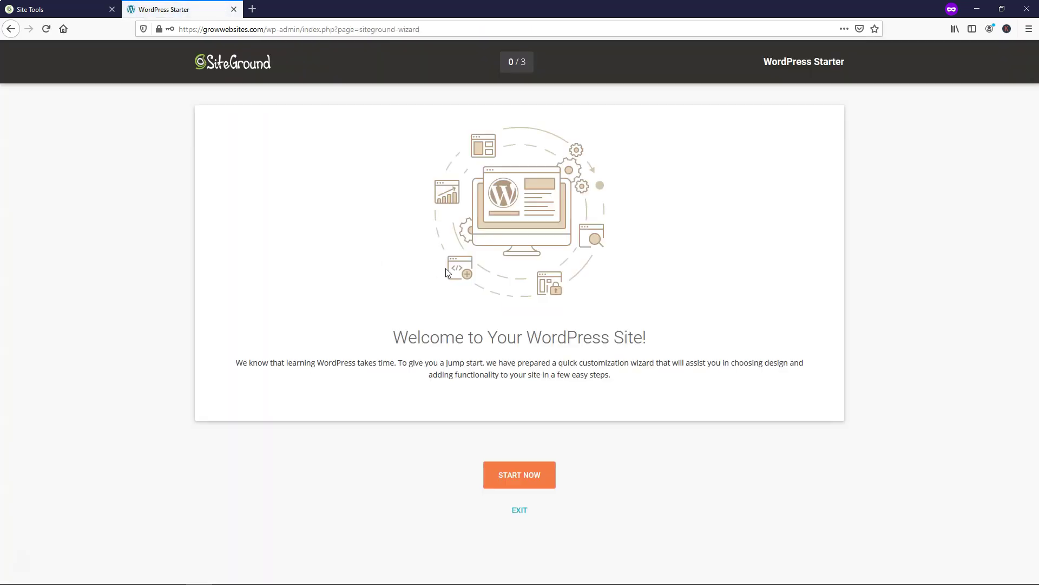
- Exit the WordPress Starter welcome wizard to reach the admin Dashboard
{"action": "left_click", "coordinate": [519, 510]}
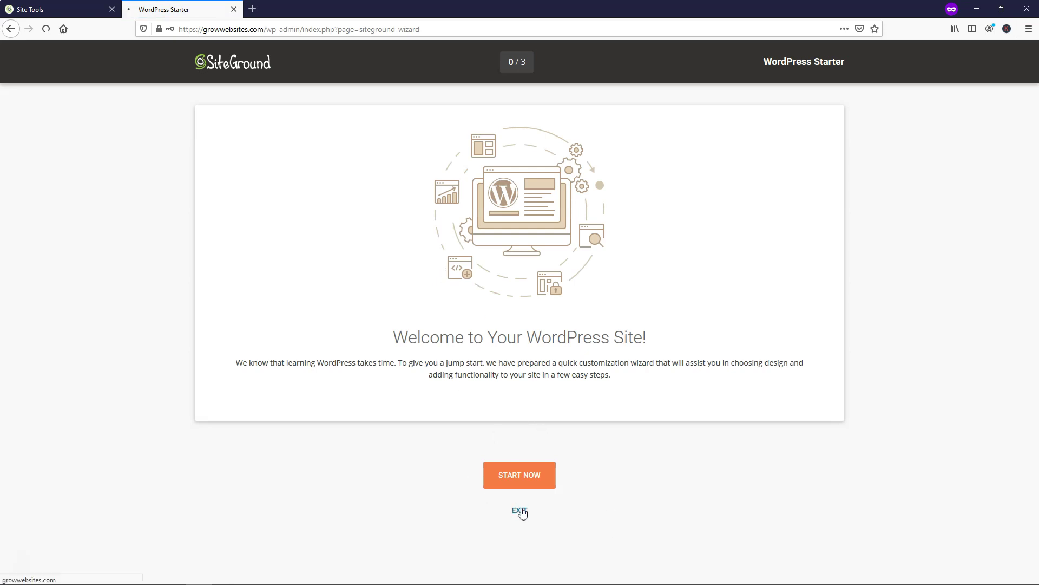